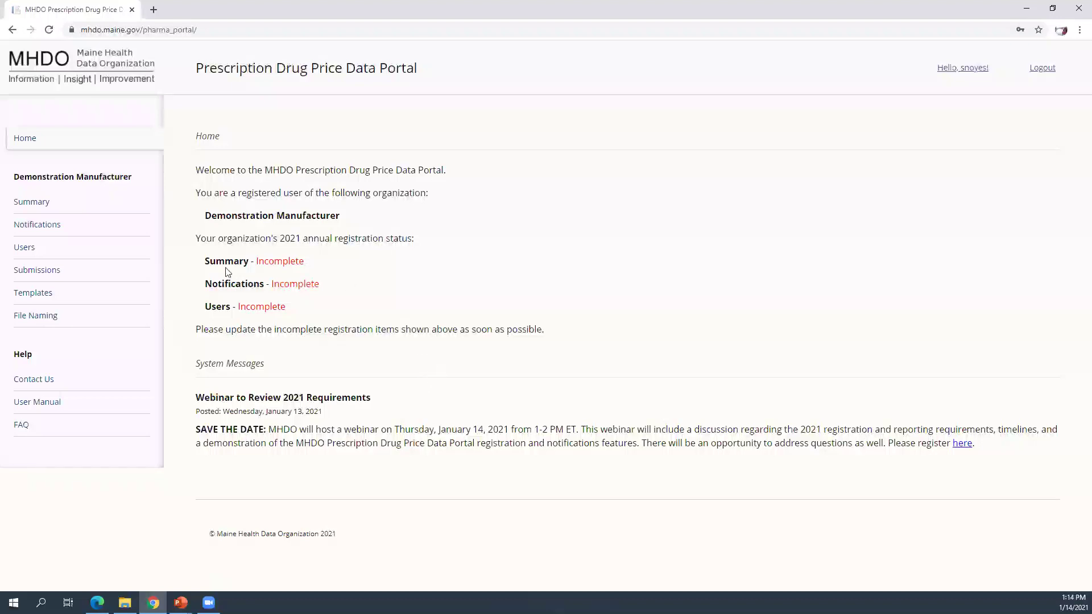
Review the organization details in the 2021 registration update for Summary and confirm the registration
{"action": "left_click", "coordinate": [33, 206]}
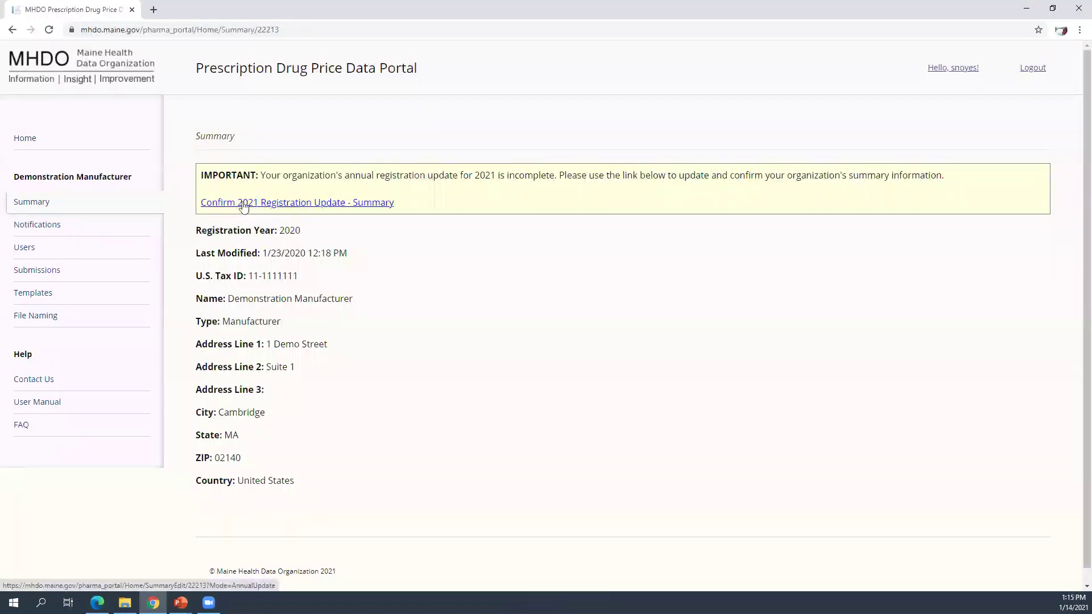
{"action": "left_click", "coordinate": [287, 205]}
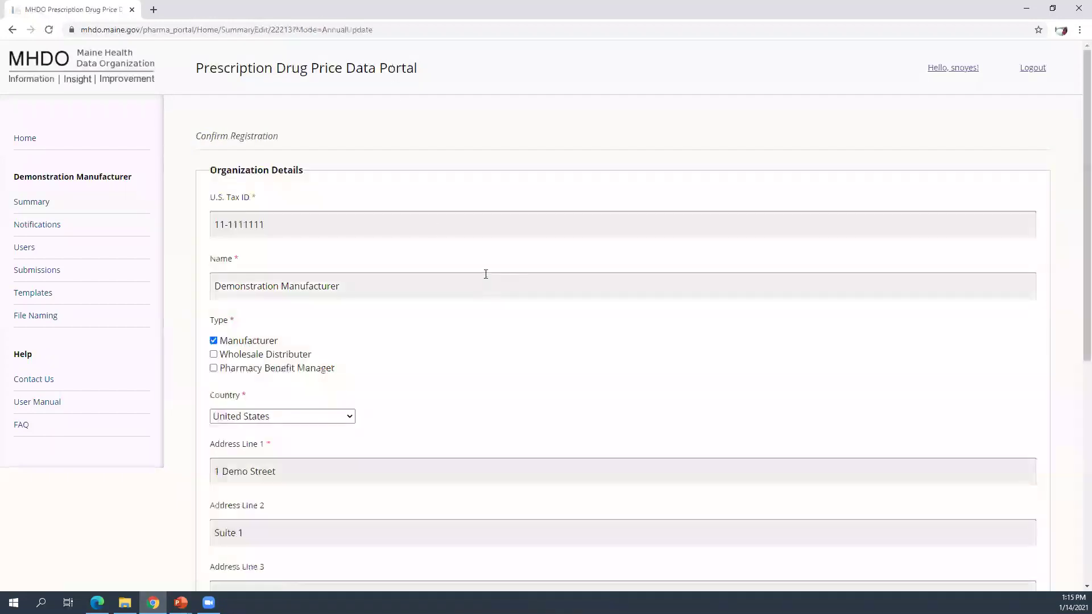
{"action": "scroll", "coordinate": [487, 279], "scroll_direction": "down", "scroll_amount": 1}
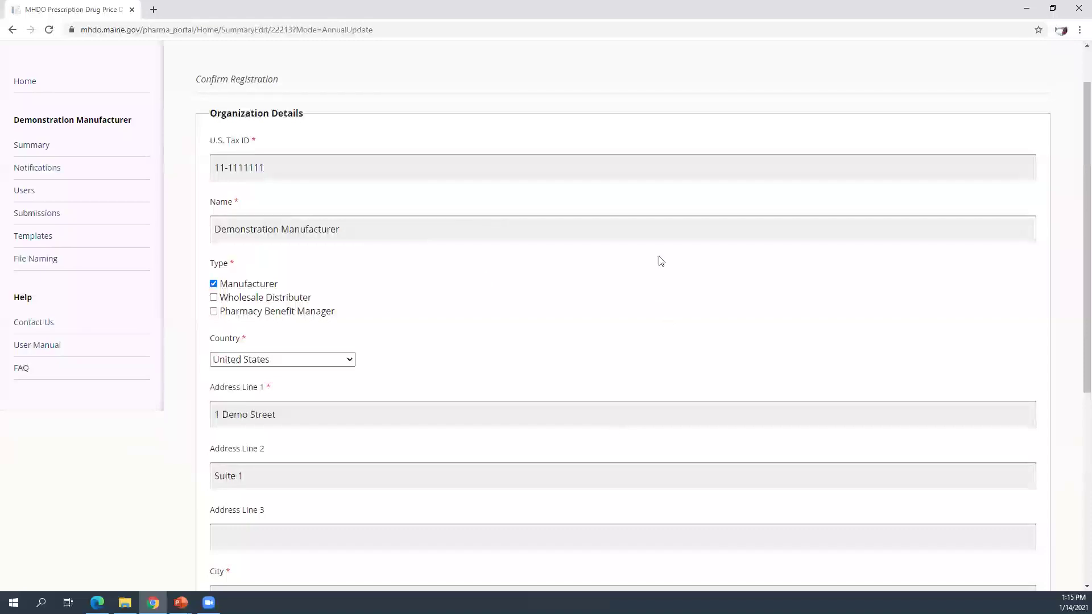
{"action": "scroll", "coordinate": [661, 261], "scroll_direction": "down", "scroll_amount": 1}
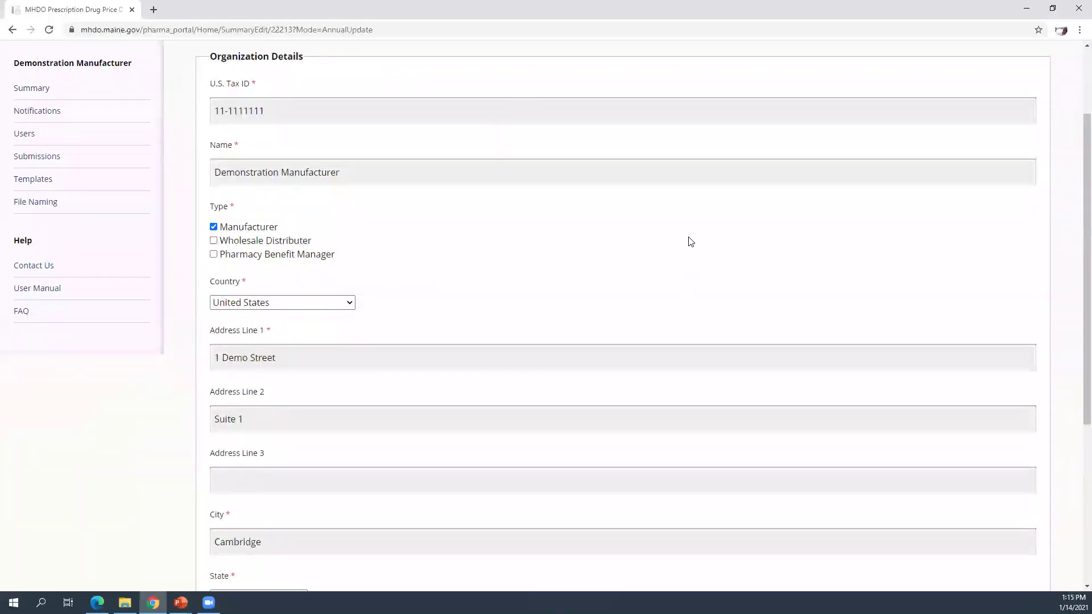
{"action": "scroll", "coordinate": [668, 290], "scroll_direction": "down", "scroll_amount": 1}
{"action": "scroll", "coordinate": [669, 290], "scroll_direction": "down", "scroll_amount": 4}
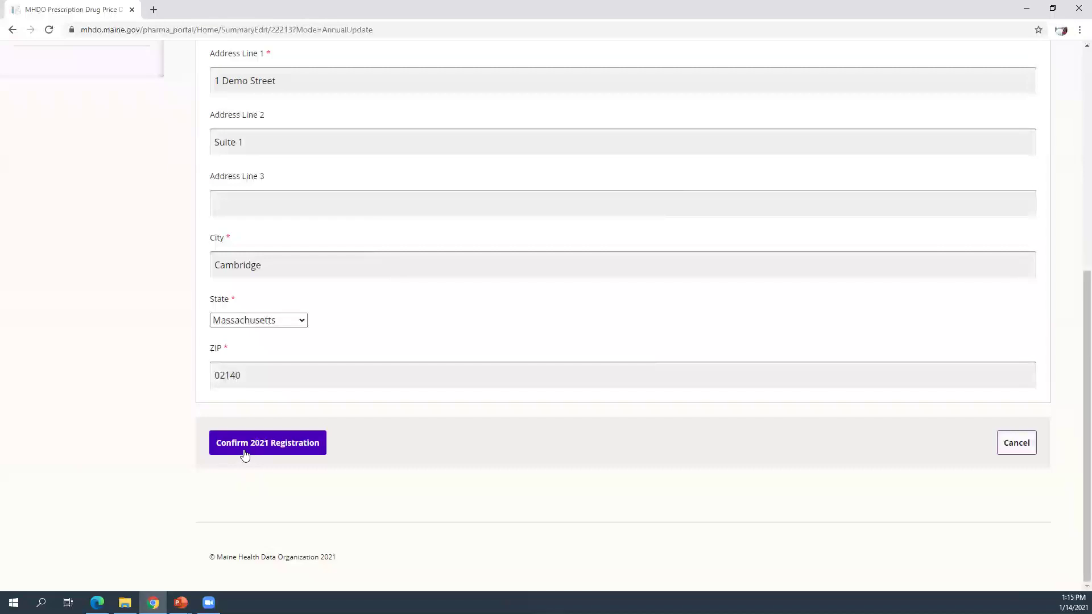
{"action": "left_click", "coordinate": [247, 452]}
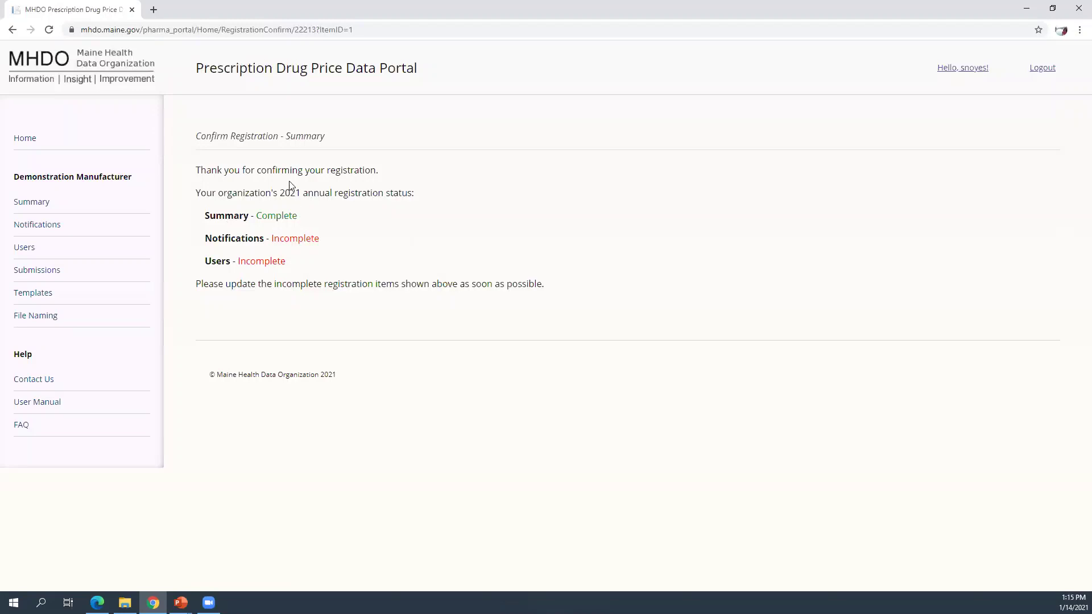
Confirm the 2021 registration update for the organization's users without changing the user list
{"action": "left_click", "coordinate": [25, 250]}
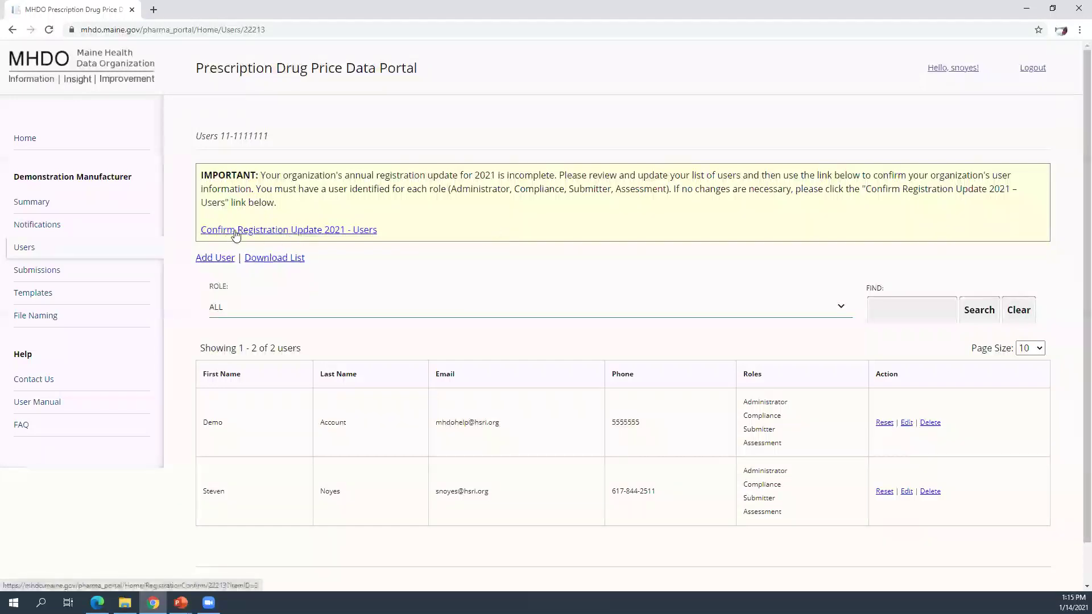
{"action": "left_click", "coordinate": [316, 230]}
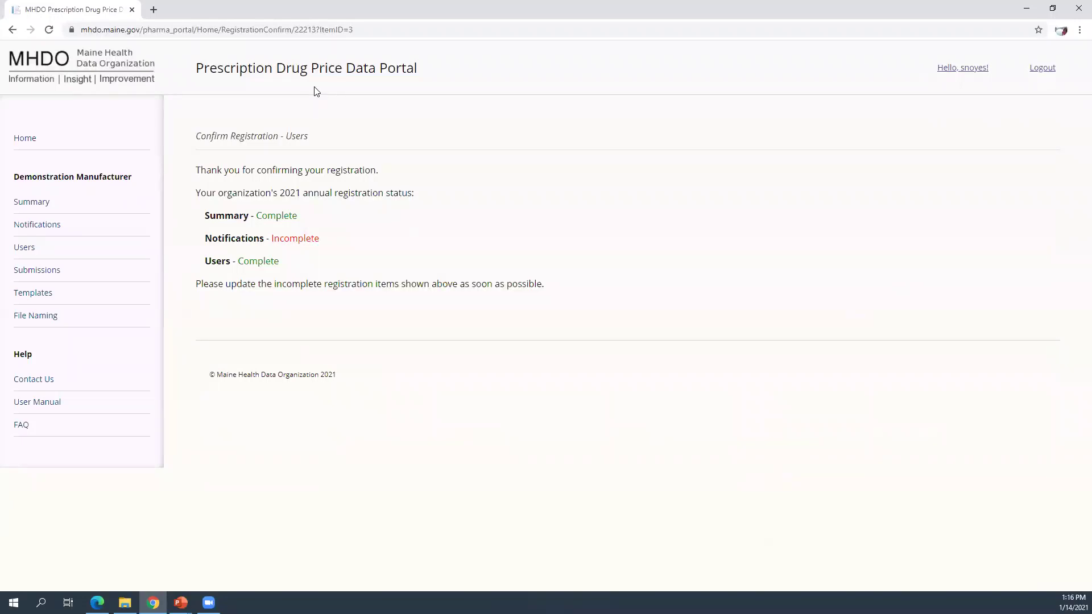
Open a blank form for adding a user and examine its required details and role options
{"action": "left_click", "coordinate": [47, 249]}
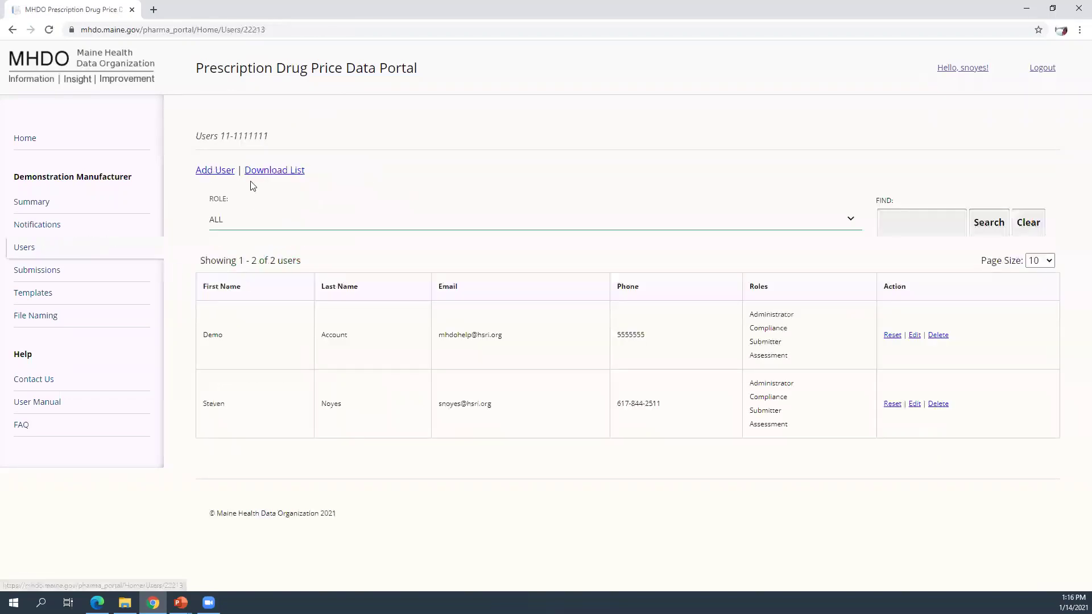
{"action": "left_click", "coordinate": [220, 170]}
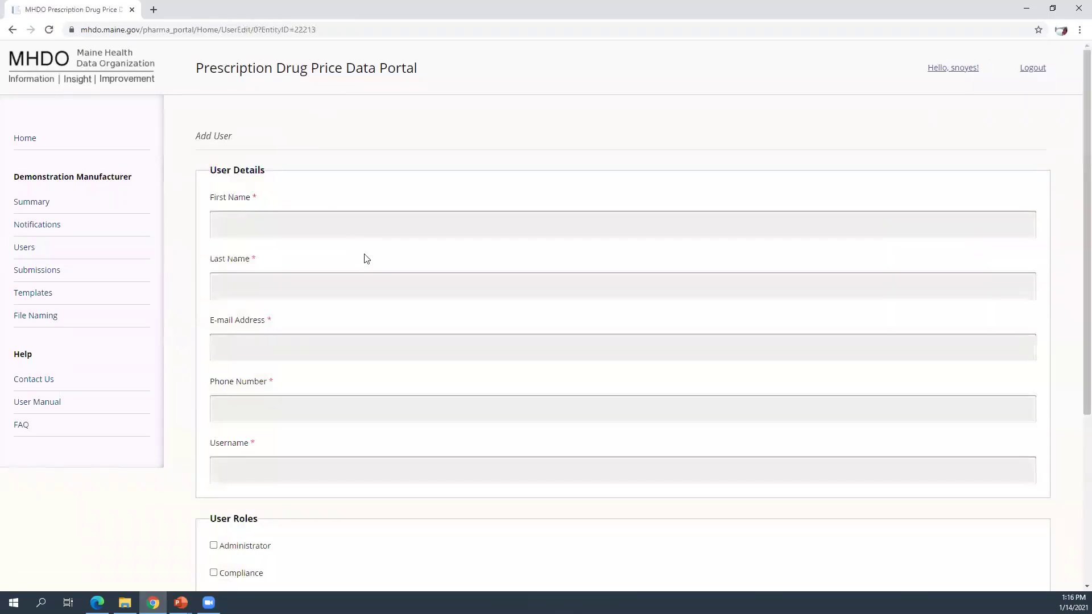
{"action": "scroll", "coordinate": [366, 258], "scroll_direction": "down", "scroll_amount": 2}
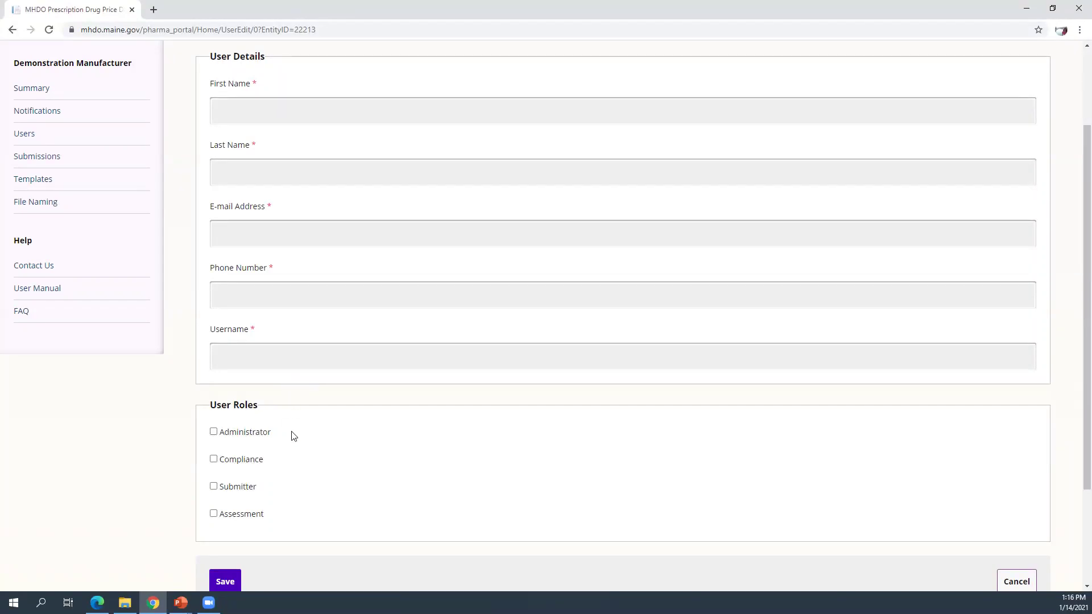
{"action": "scroll", "coordinate": [309, 395], "scroll_direction": "up", "scroll_amount": 3}
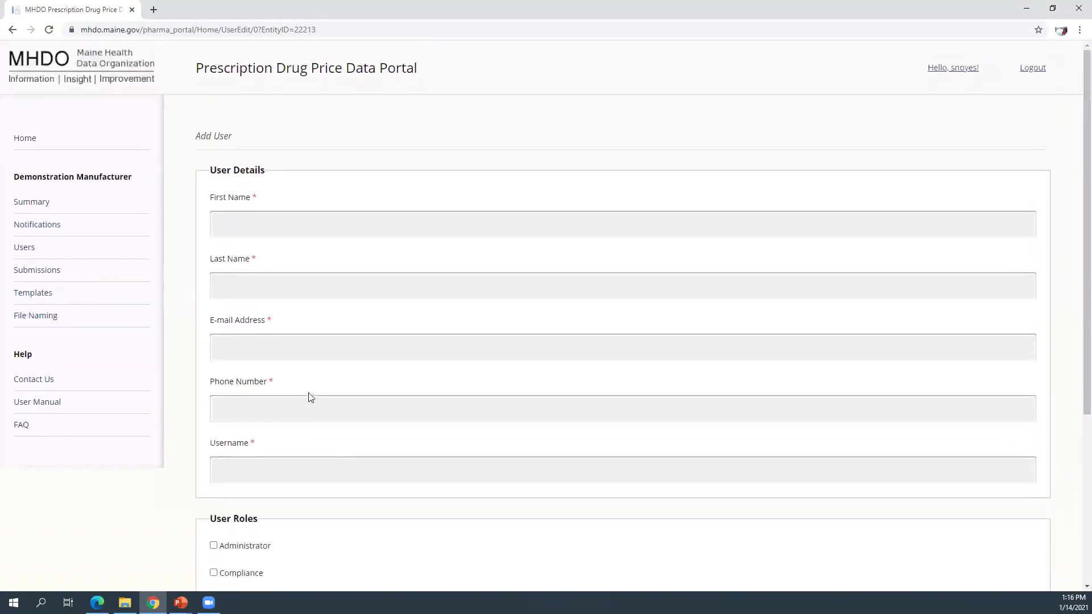
Check the registration status on the home page and open the 2021 registration update form for Notifications
{"action": "left_click", "coordinate": [24, 143]}
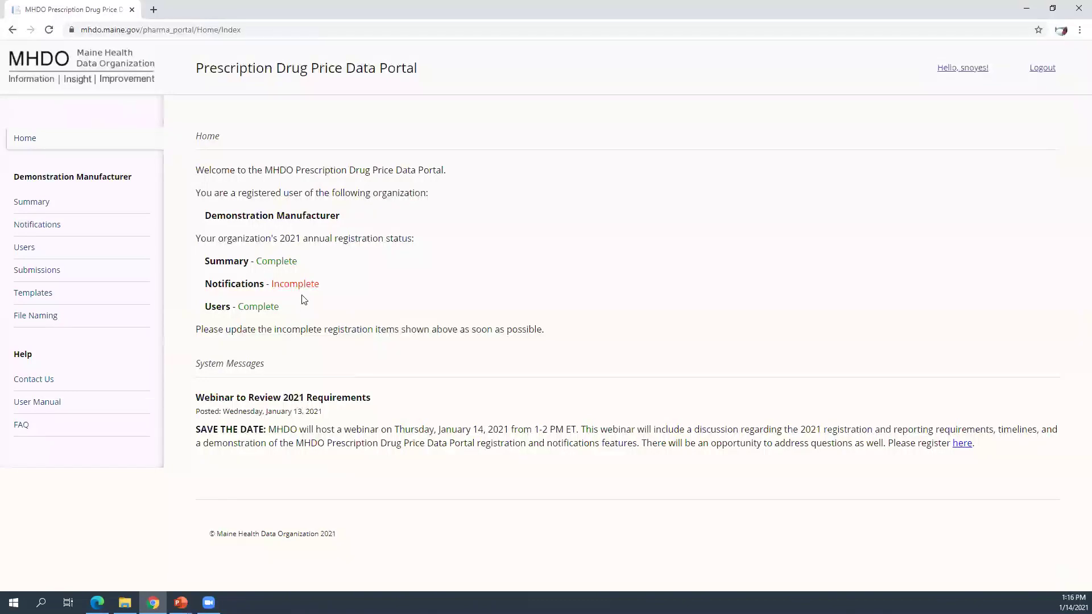
{"action": "left_click", "coordinate": [31, 224]}
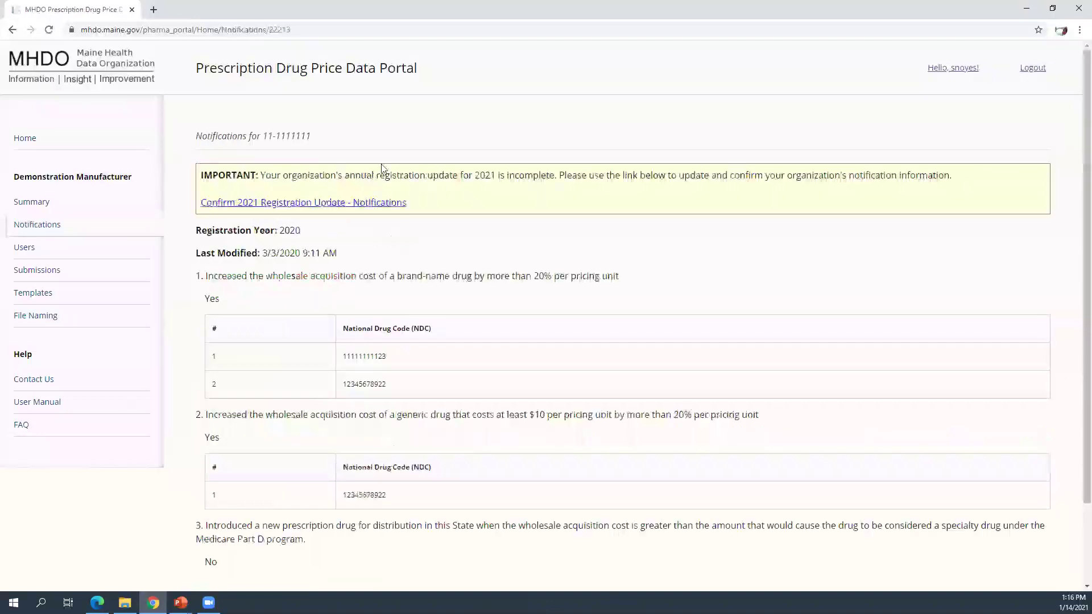
{"action": "left_click", "coordinate": [226, 208]}
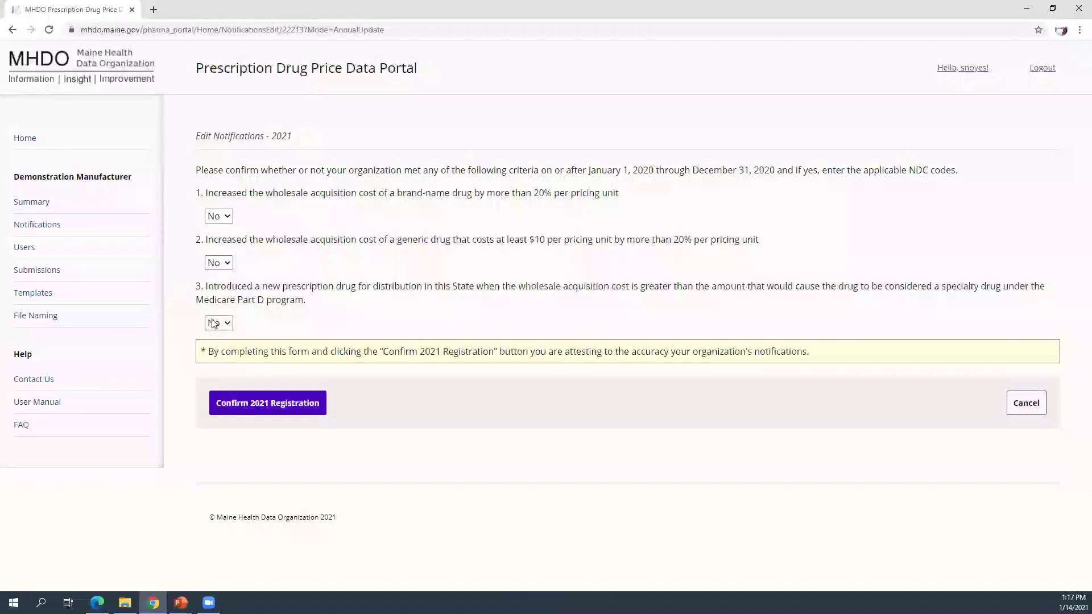
{"action": "left_click", "coordinate": [230, 217]}
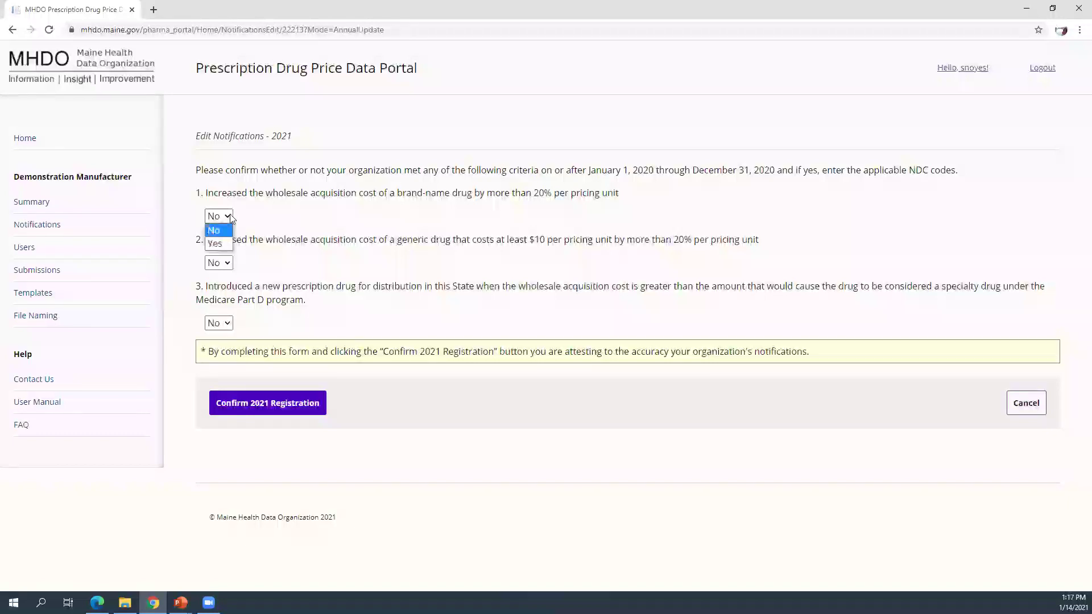
{"action": "left_click", "coordinate": [216, 244]}
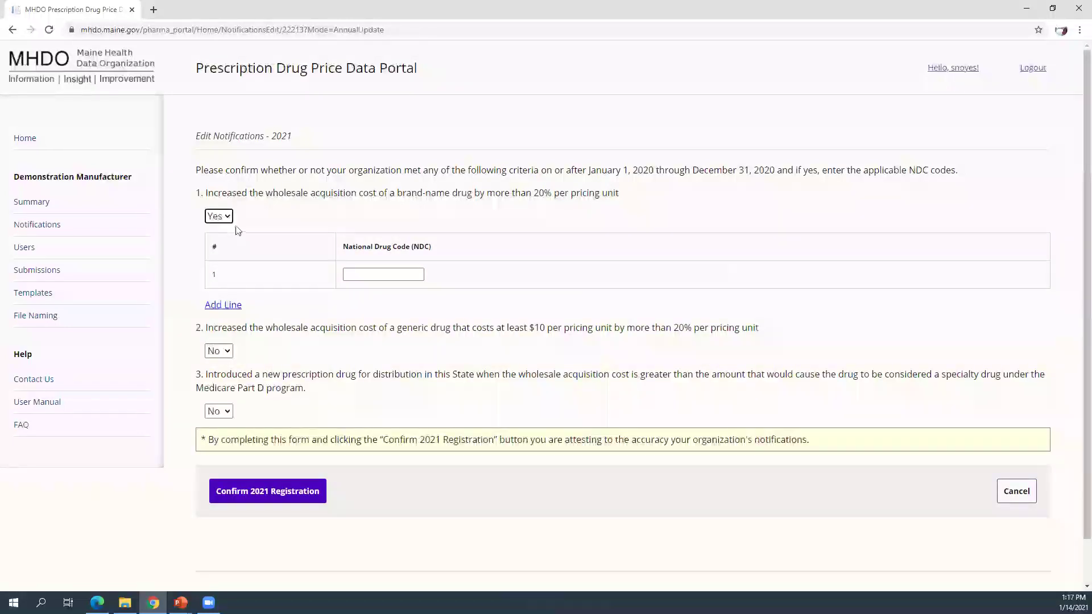
{"action": "left_click", "coordinate": [349, 274]}
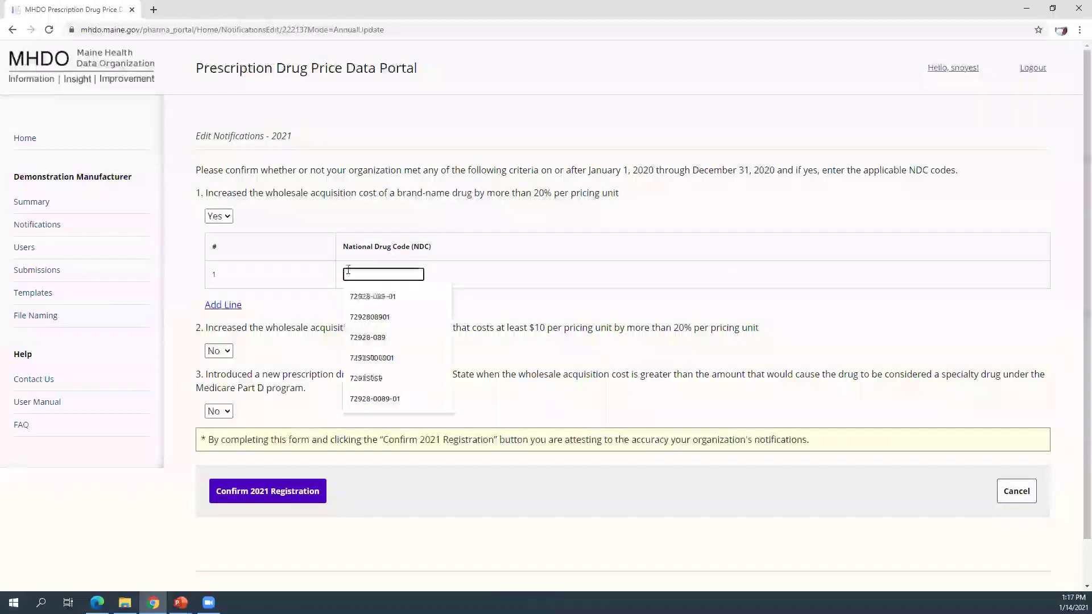
{"action": "left_click", "coordinate": [596, 260]}
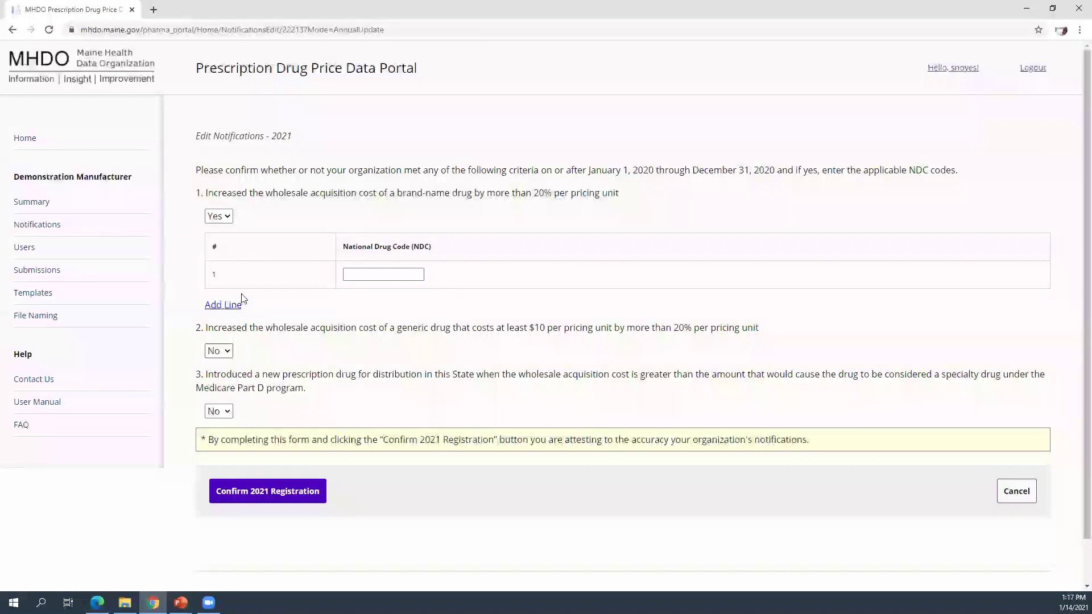
{"action": "left_click", "coordinate": [223, 216]}
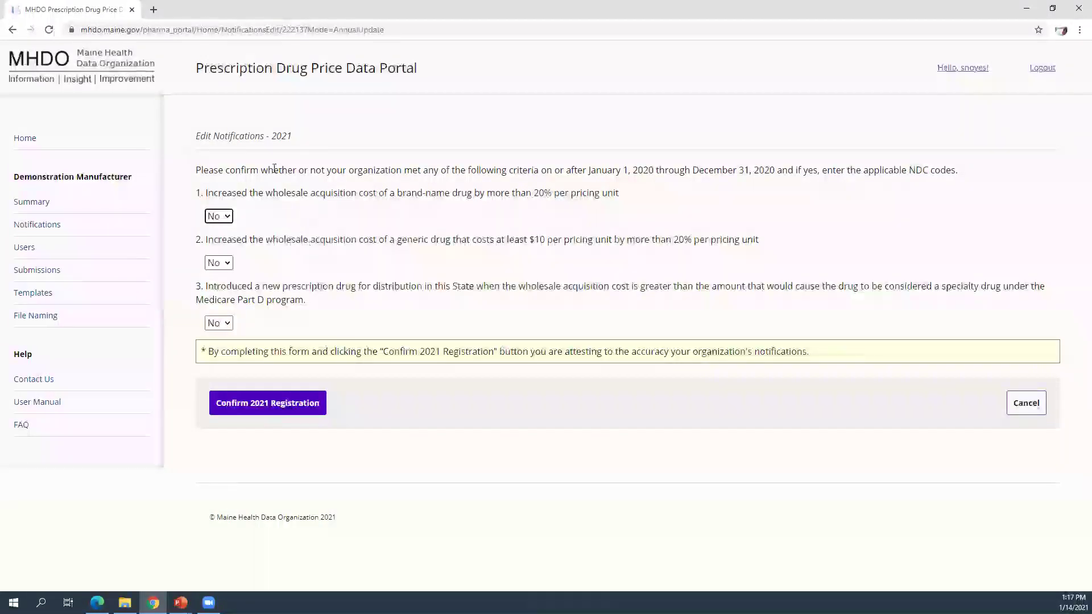
Confirm the 2021 Notifications registration with No as the answer to all three criteria
{"action": "left_click", "coordinate": [239, 413]}
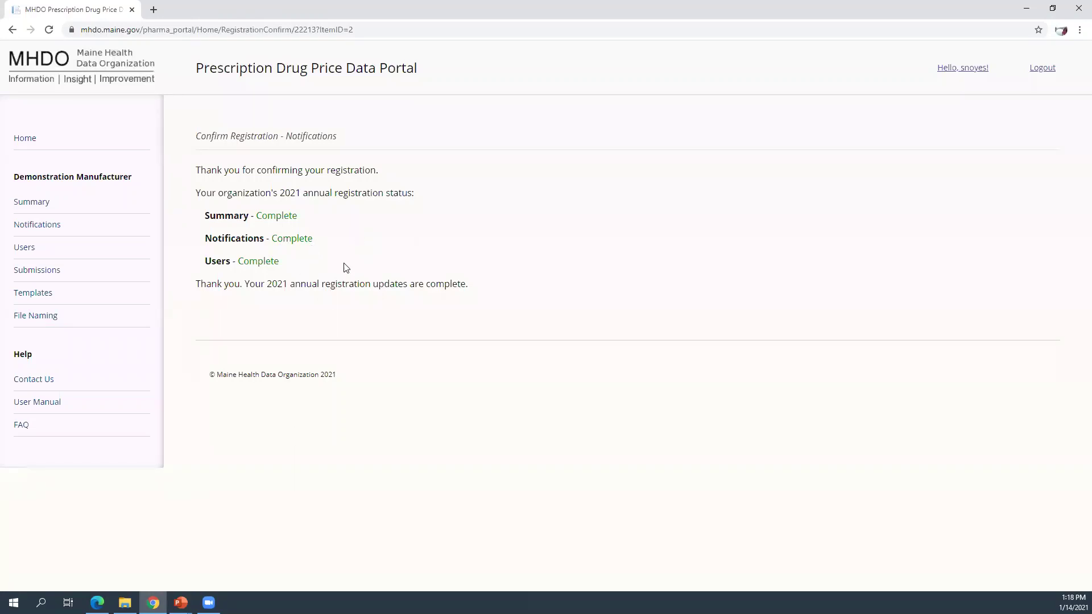
Download the 2021 Manufacturer New Drug Template
{"action": "left_click", "coordinate": [29, 295]}
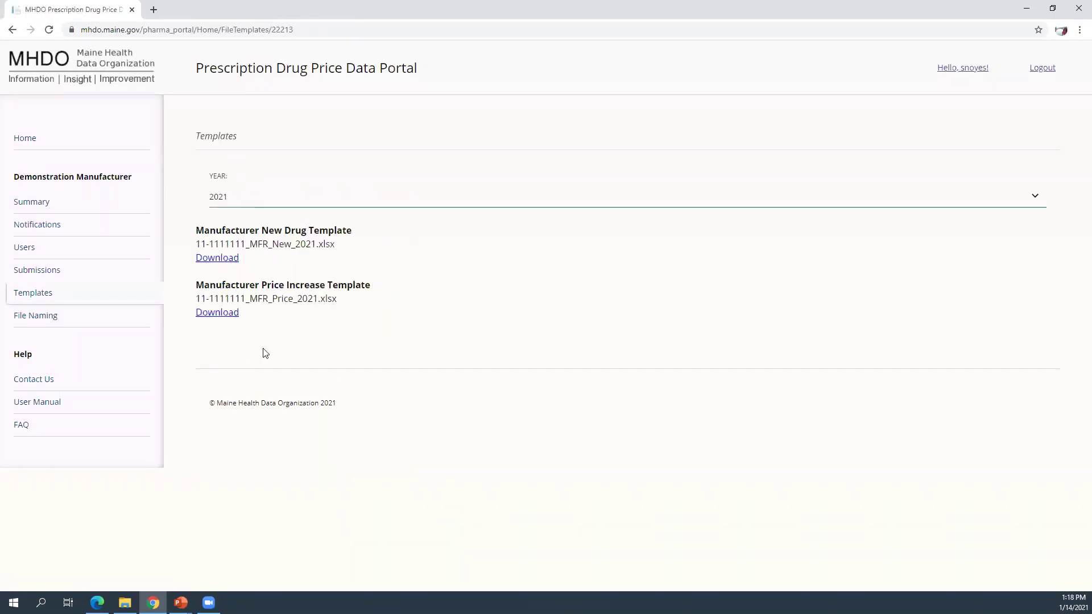
{"action": "left_click", "coordinate": [227, 258]}
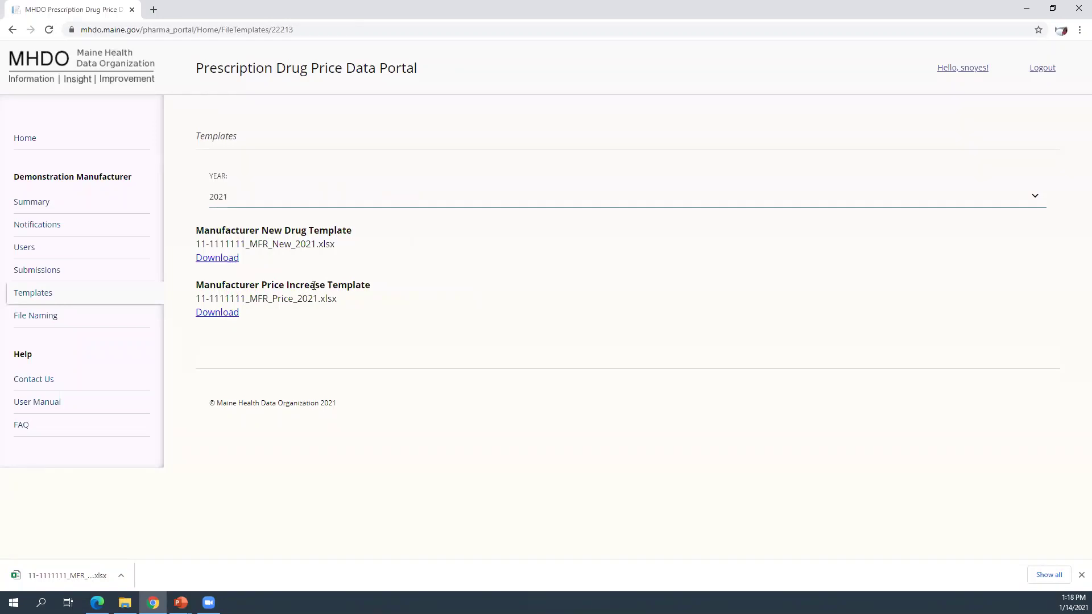
Submit the completed MFR_New_2021 Excel workbook as a new data file and check it in the submissions list
{"action": "left_click", "coordinate": [45, 273]}
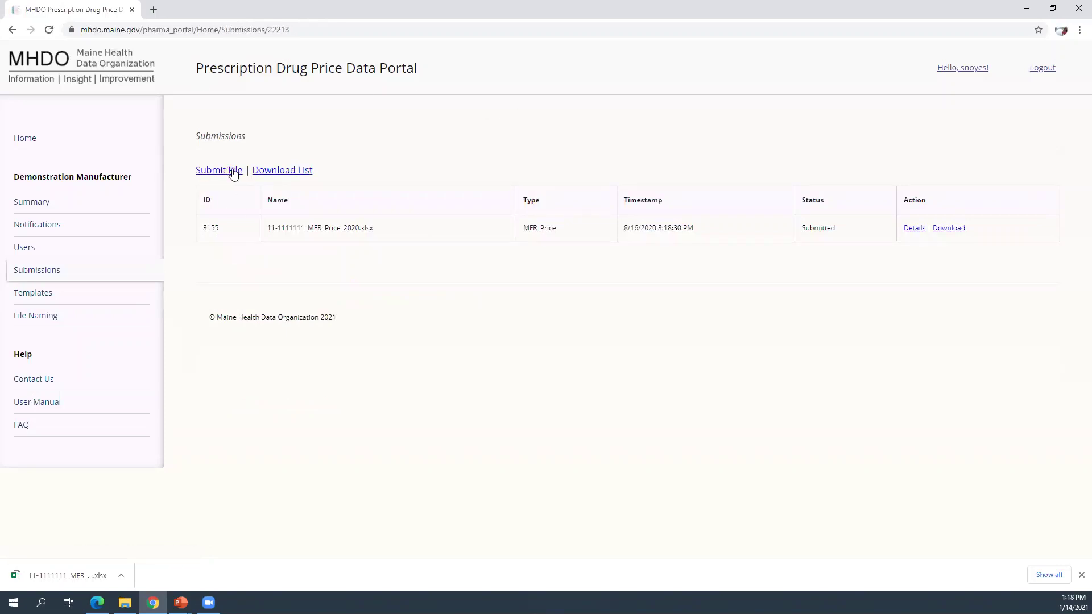
{"action": "left_click", "coordinate": [233, 172]}
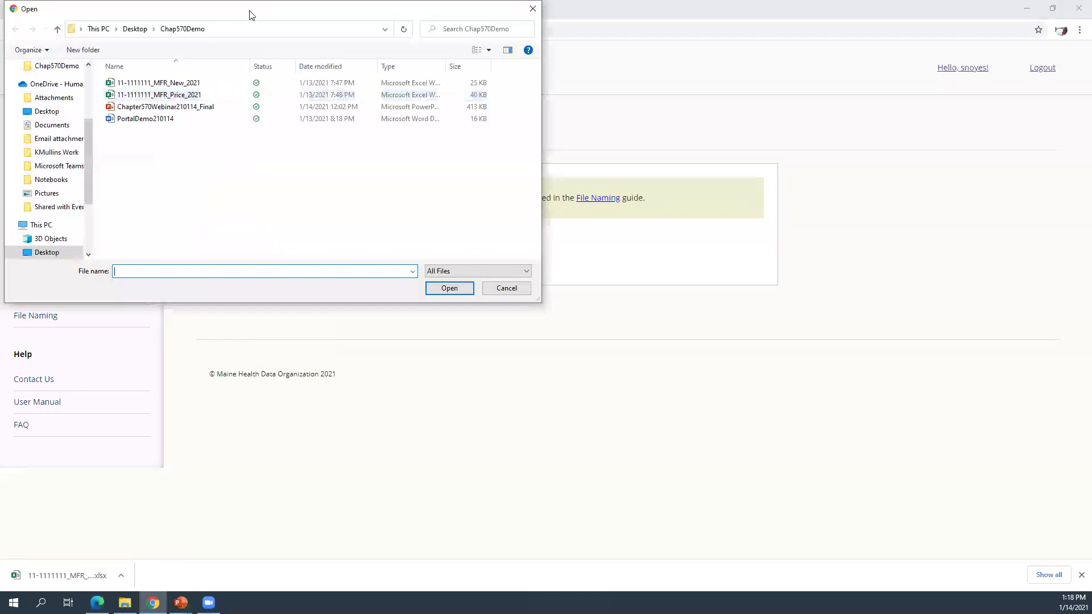
{"action": "double_click", "coordinate": [421, 181]}
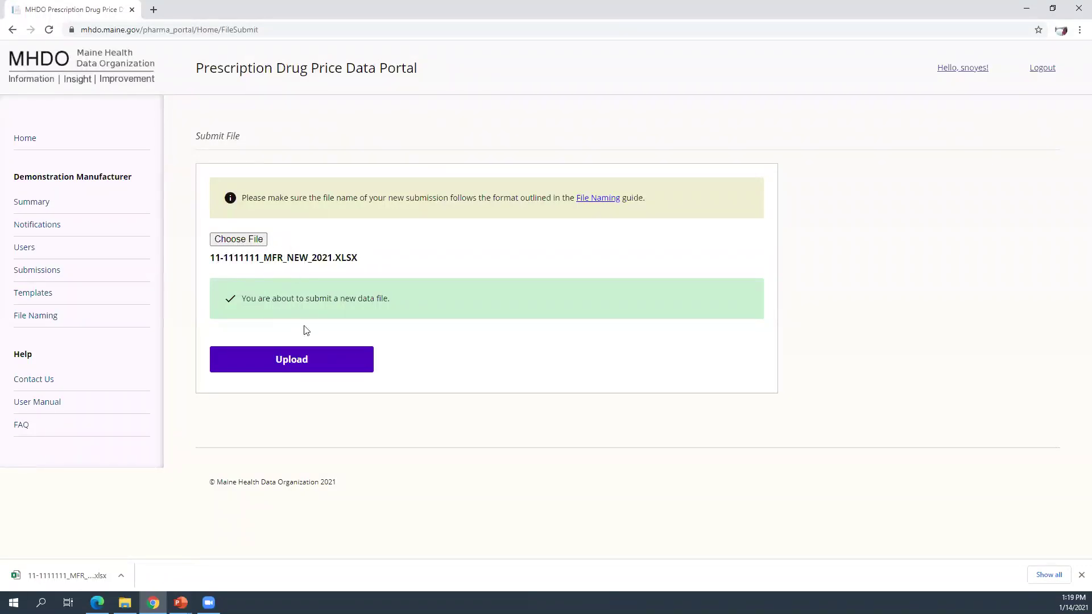
{"action": "left_click", "coordinate": [295, 372]}
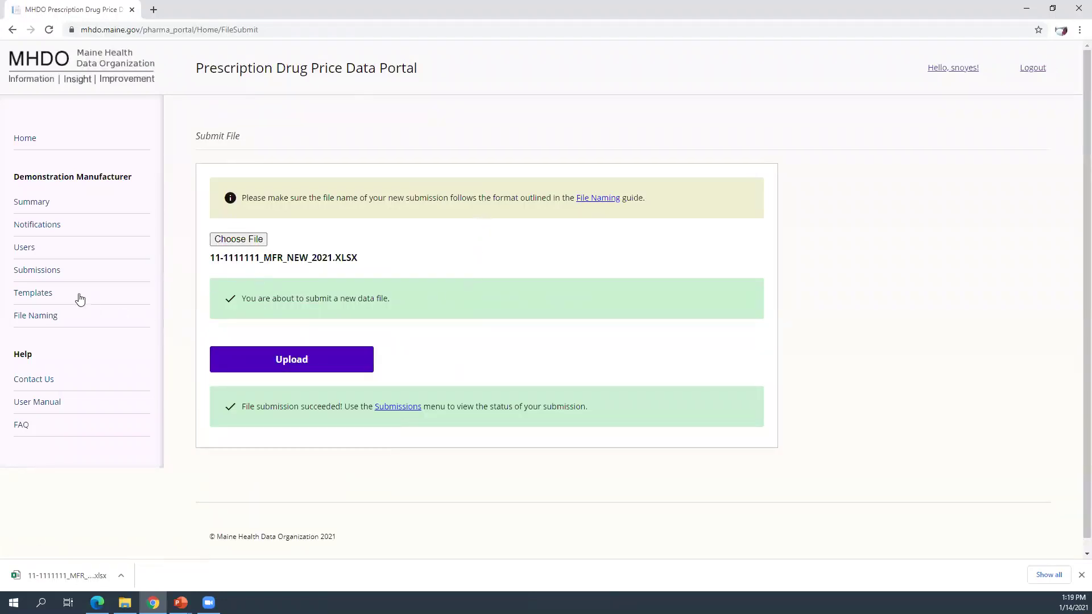
{"action": "left_click", "coordinate": [45, 273]}
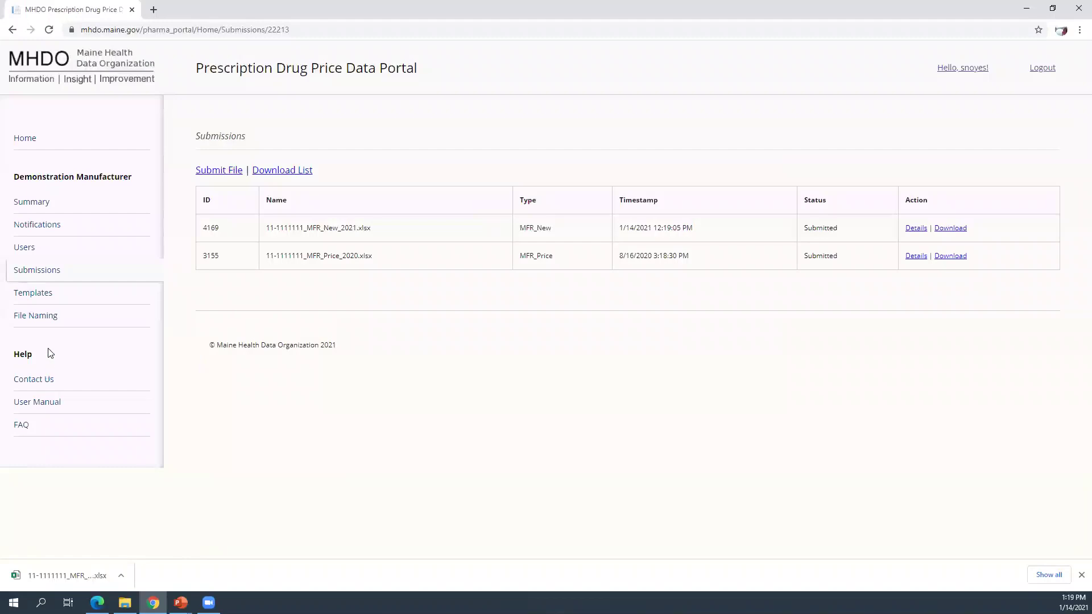
View the help desk contact information and the portal's user manual in a separate tab, and return to the portal
{"action": "left_click", "coordinate": [39, 381]}
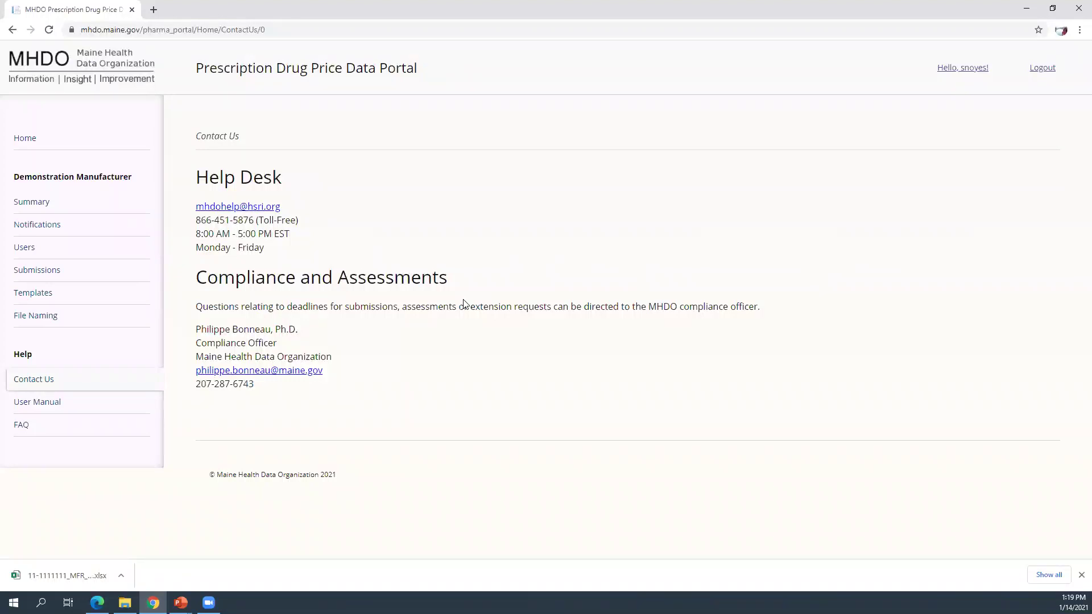
{"action": "right_click", "coordinate": [42, 404]}
{"action": "left_click", "coordinate": [56, 411]}
{"action": "left_click", "coordinate": [227, 10]}
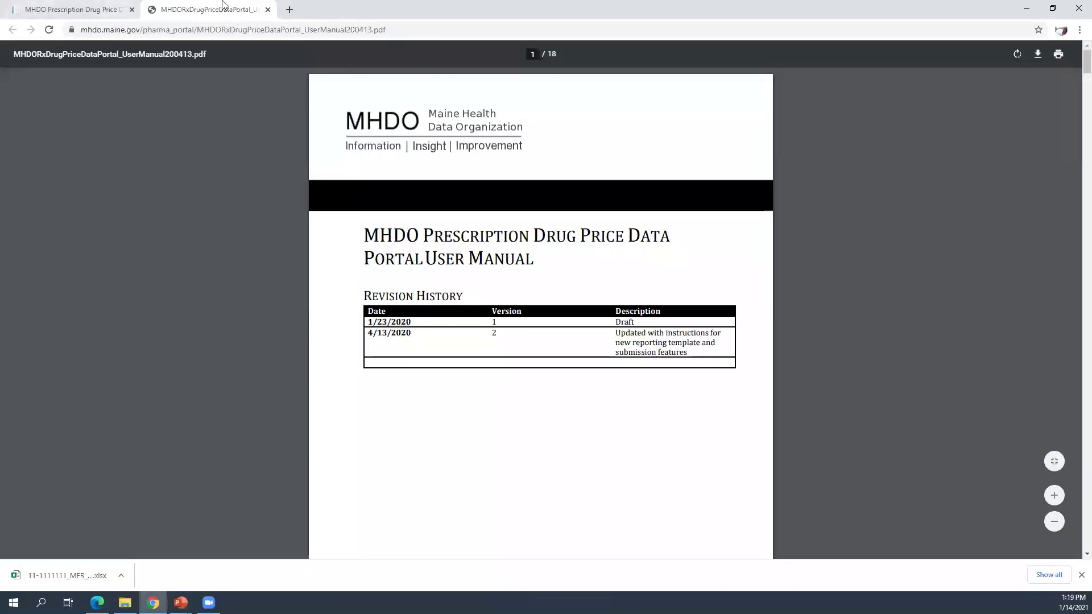
{"action": "left_click", "coordinate": [99, 7]}
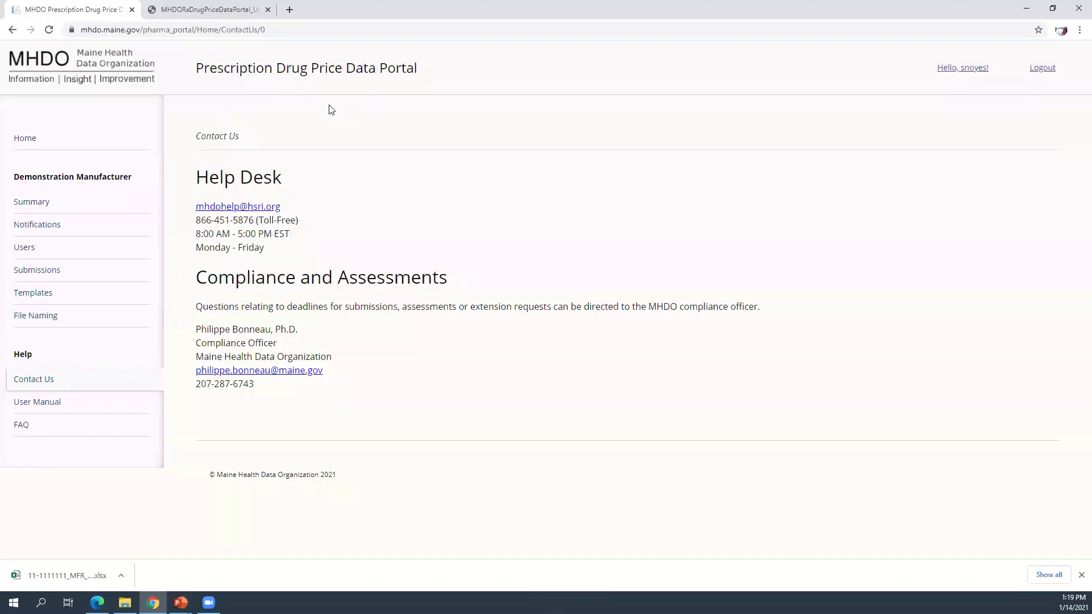
Open the portal's FAQ document in a separate tab, read through its questions, and return to the portal
{"action": "right_click", "coordinate": [21, 425]}
{"action": "left_click", "coordinate": [48, 431]}
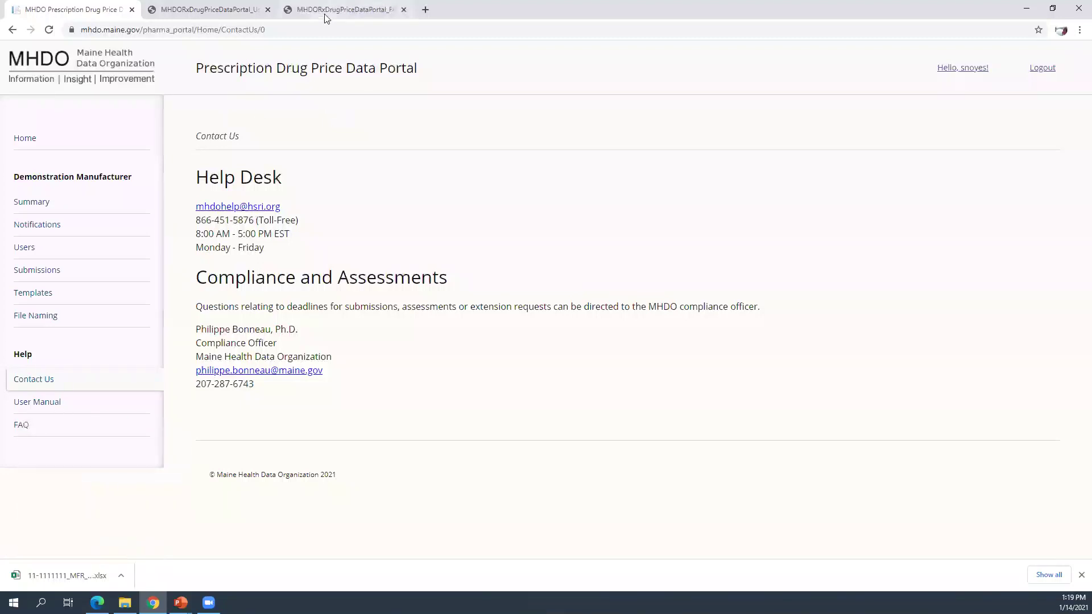
{"action": "left_click", "coordinate": [326, 15]}
{"action": "scroll", "coordinate": [478, 336], "scroll_direction": "down", "scroll_amount": 6}
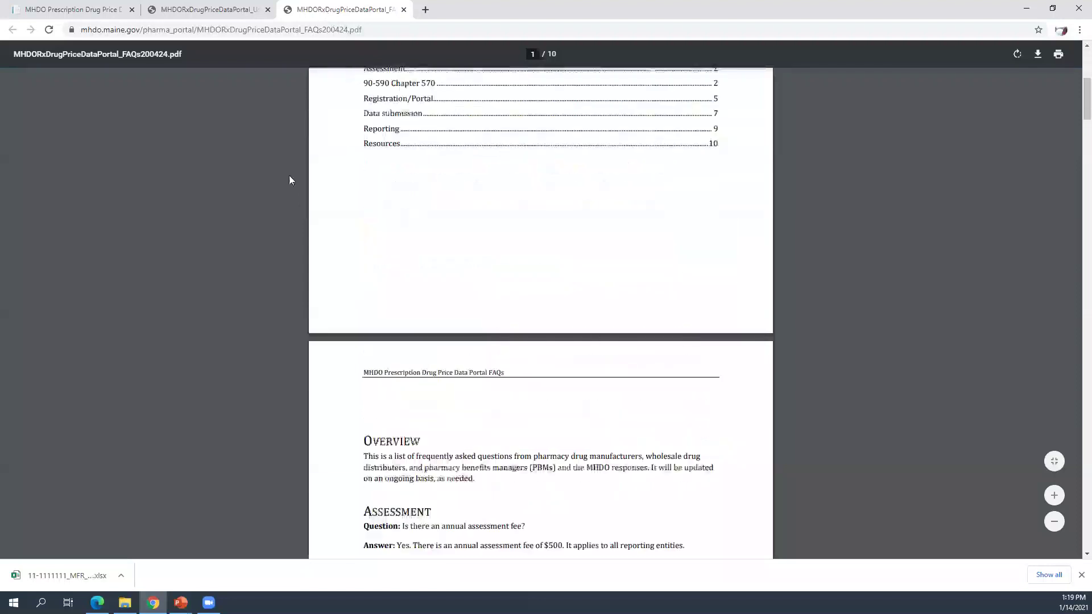
{"action": "scroll", "coordinate": [500, 249], "scroll_direction": "down", "scroll_amount": 5}
{"action": "scroll", "coordinate": [441, 309], "scroll_direction": "down", "scroll_amount": 1}
{"action": "left_click", "coordinate": [71, 10]}
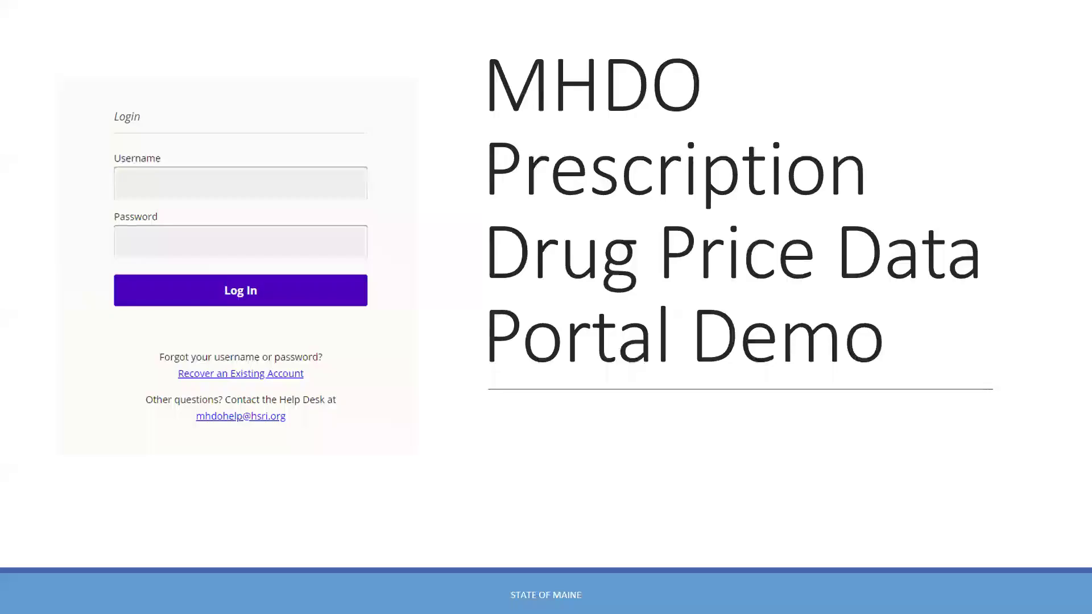
{"action": "left_click", "coordinate": [1036, 251]}
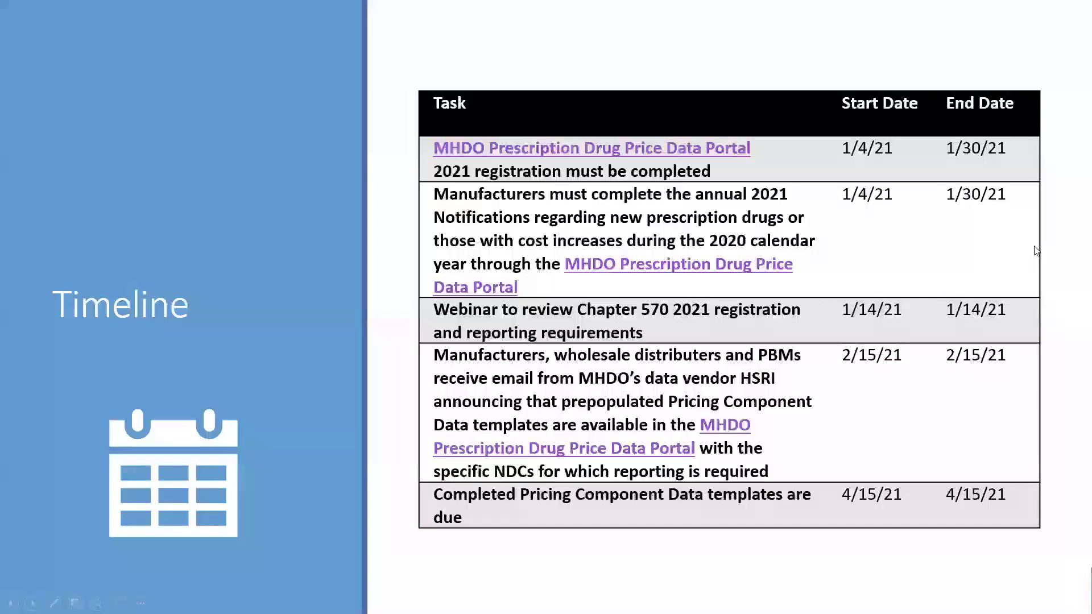